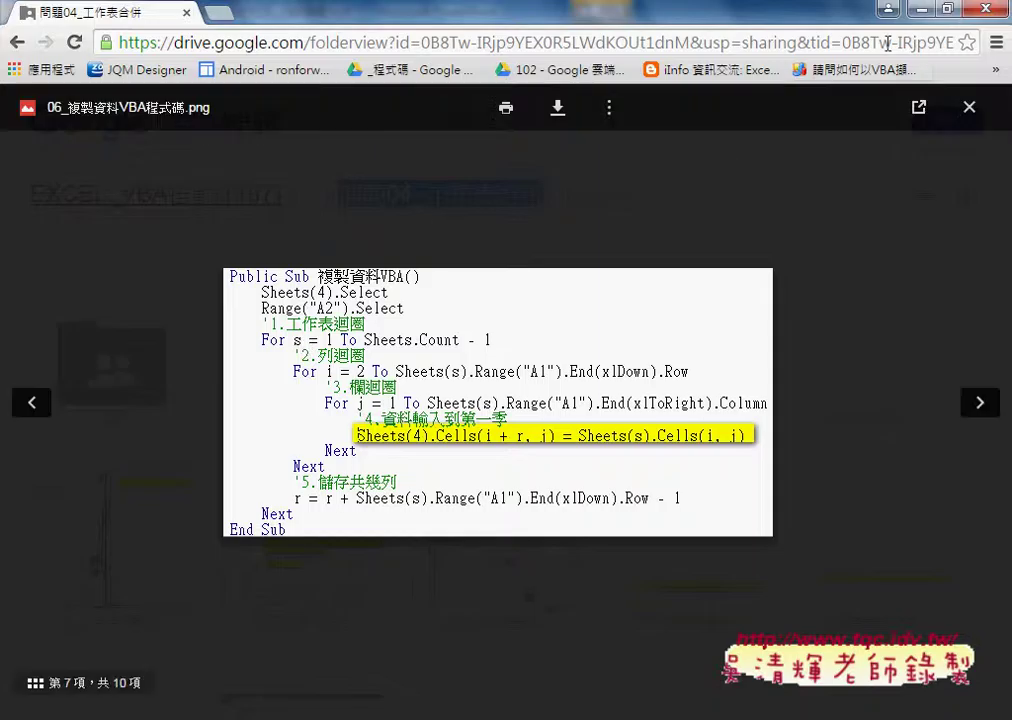
Minimize Chrome to return to the PowerPoint slide with the goo.gl/3b4OEM download link
click(889, 10)
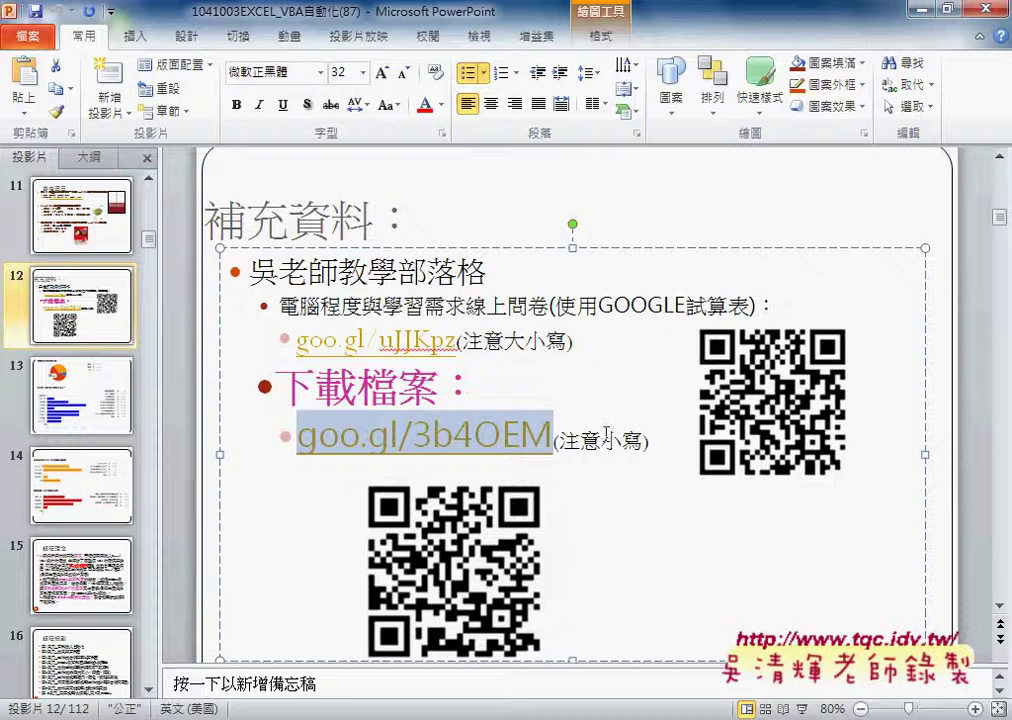
Open the 問題04 workbook from the 02_範例 folder in Excel
click(82, 395)
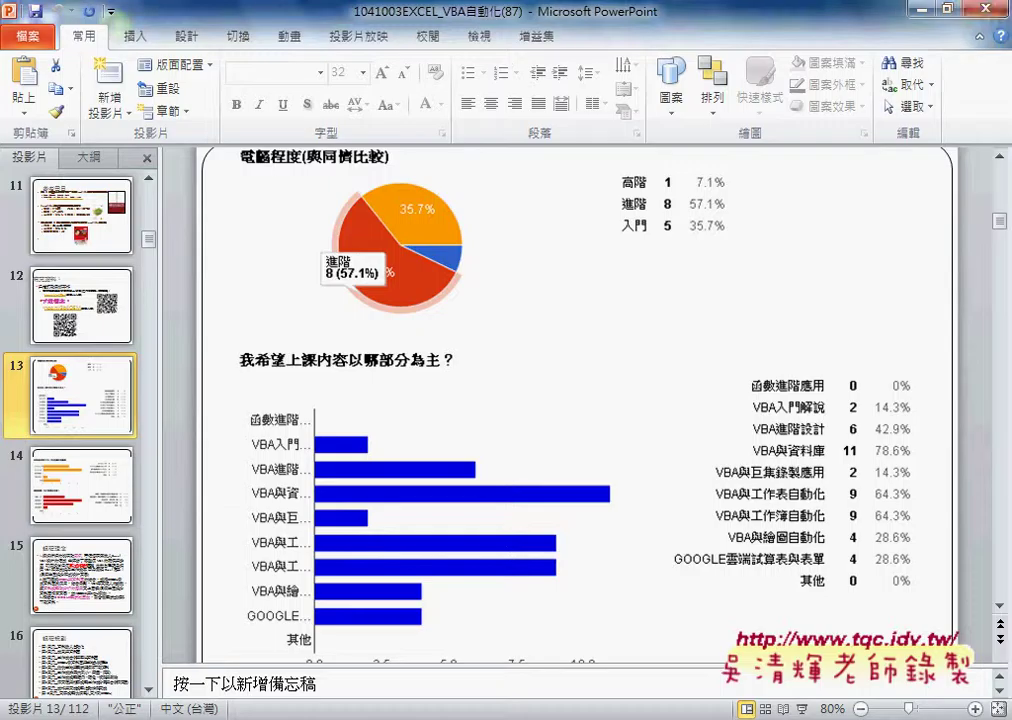
mouse_move(154, 662)
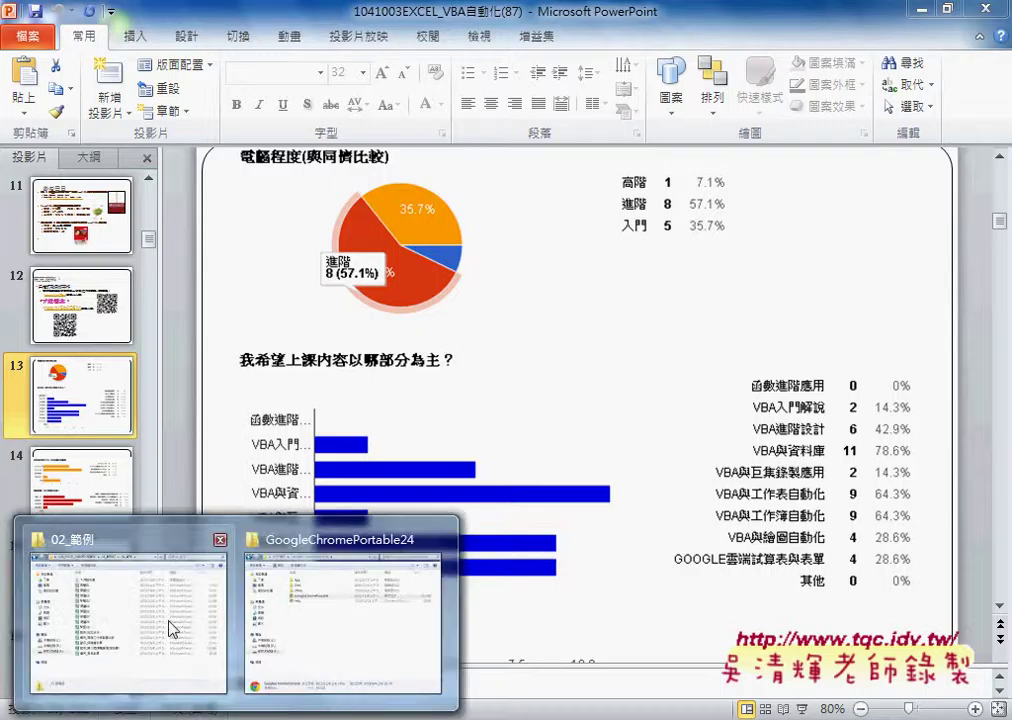
click(172, 628)
click(365, 294)
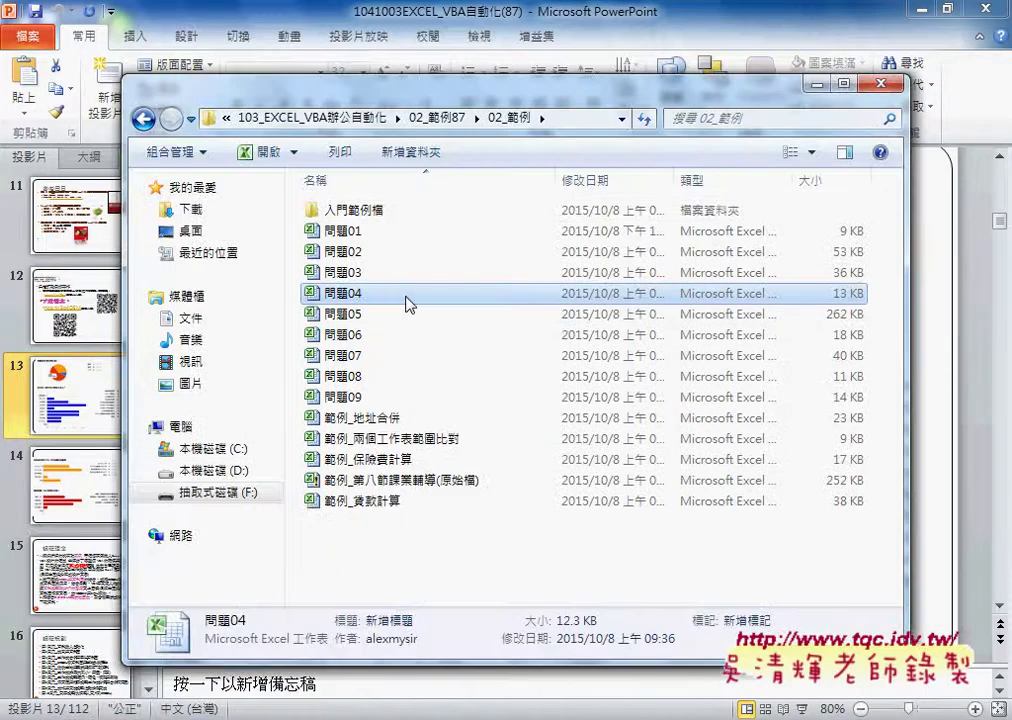
double_click(440, 298)
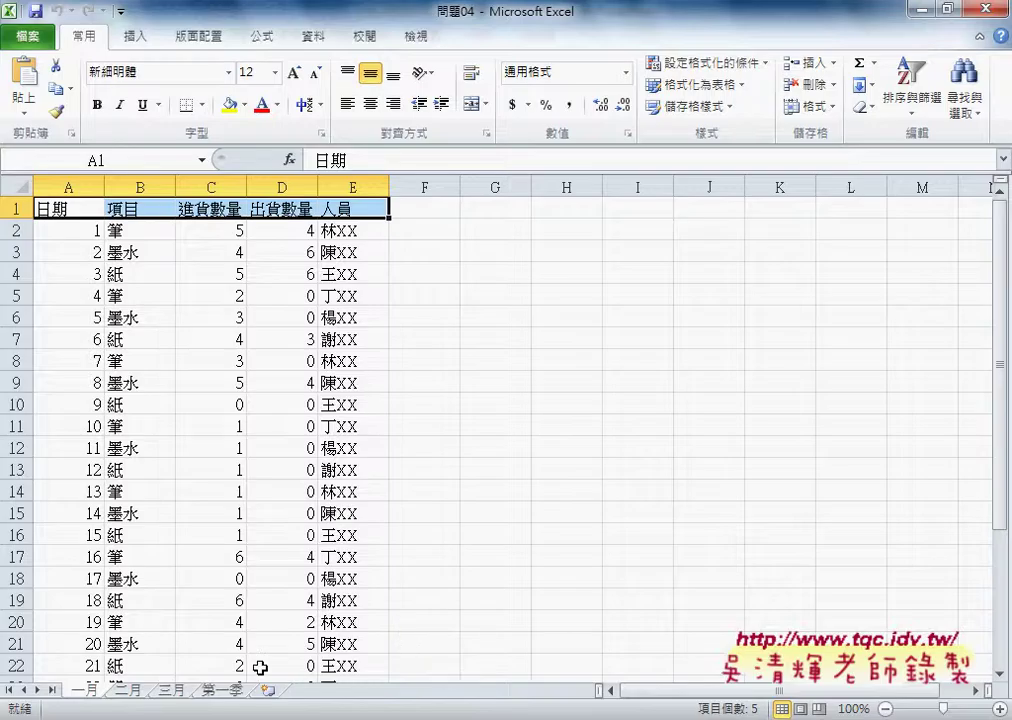
Flip through the 二月, 三月, 第一季 and 一月 sheets to compare their data
click(127, 690)
click(172, 690)
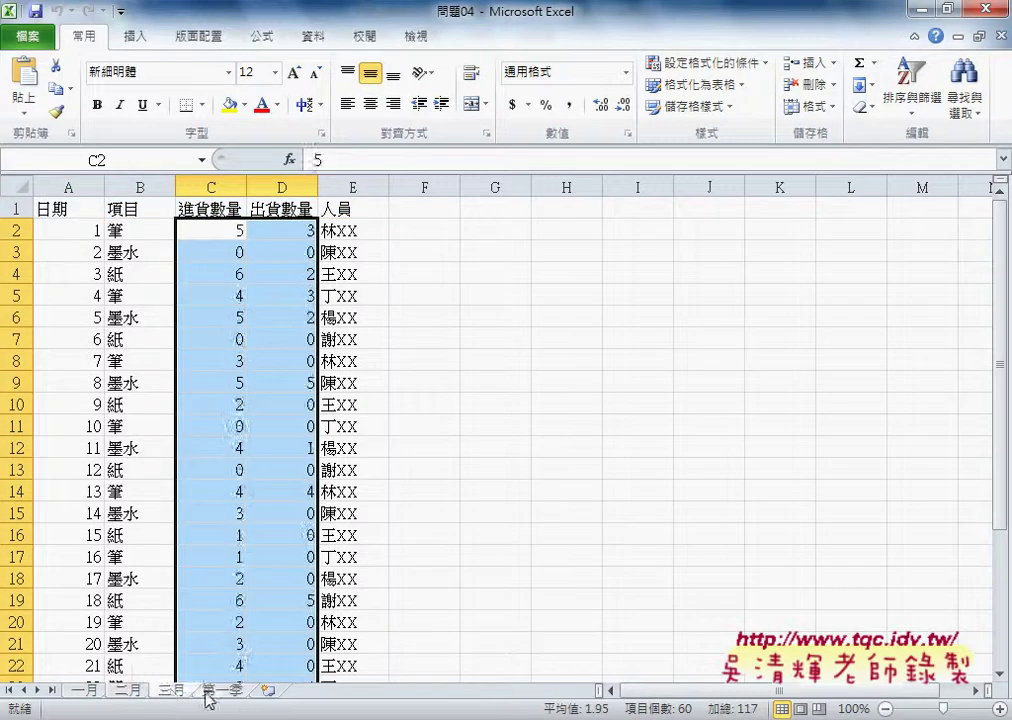
click(221, 690)
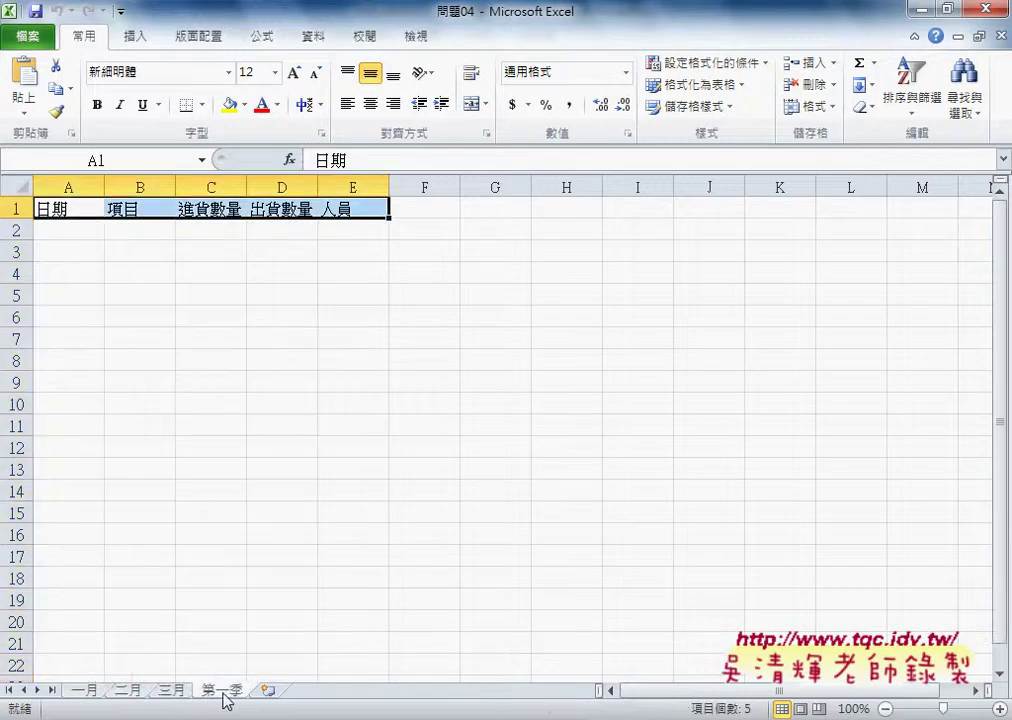
click(88, 690)
click(128, 691)
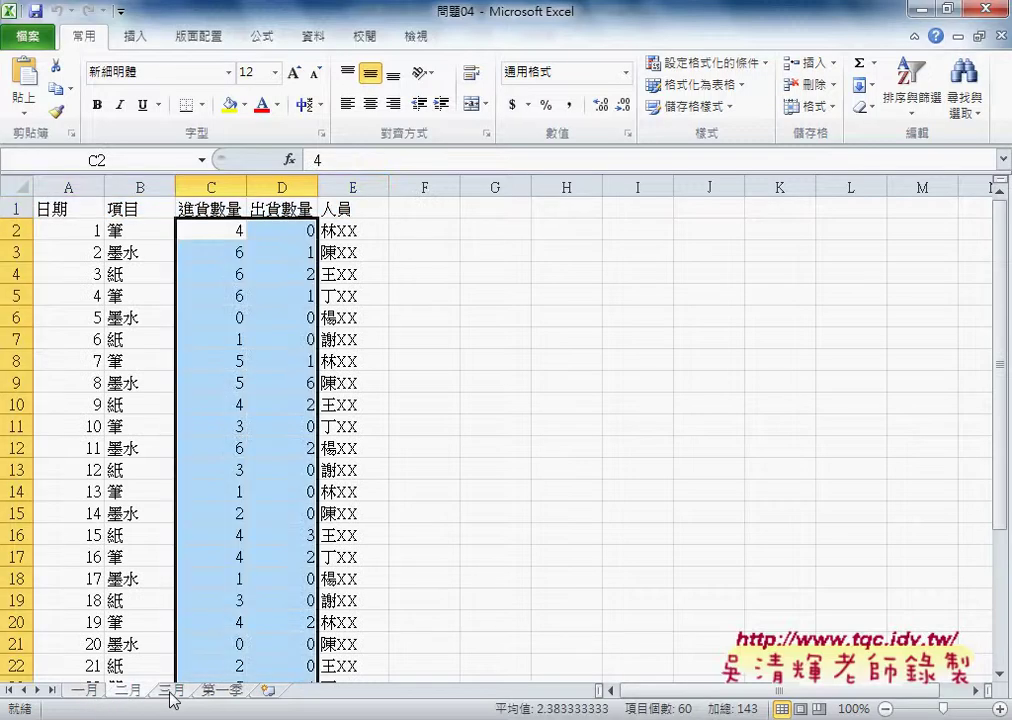
click(172, 692)
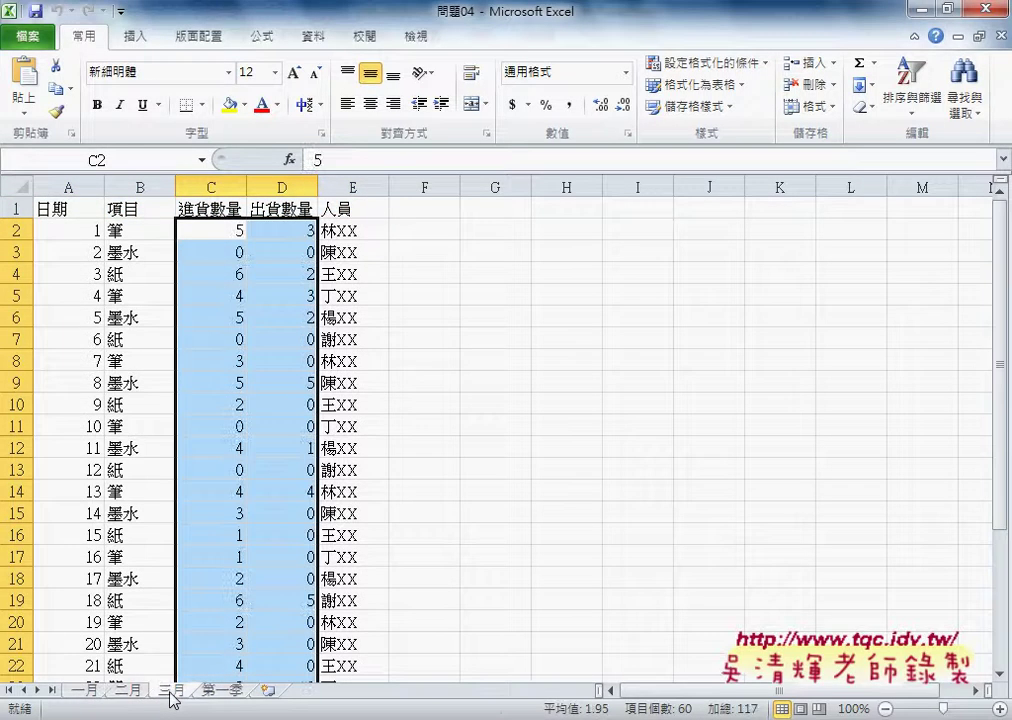
click(224, 693)
Select A2:D23 on 第一季, return to 一月, then step back through the Drive code images
click(218, 694)
mouse_move(45, 228)
mouse_down()
mouse_move(301, 697)
mouse_move(348, 608)
mouse_up()
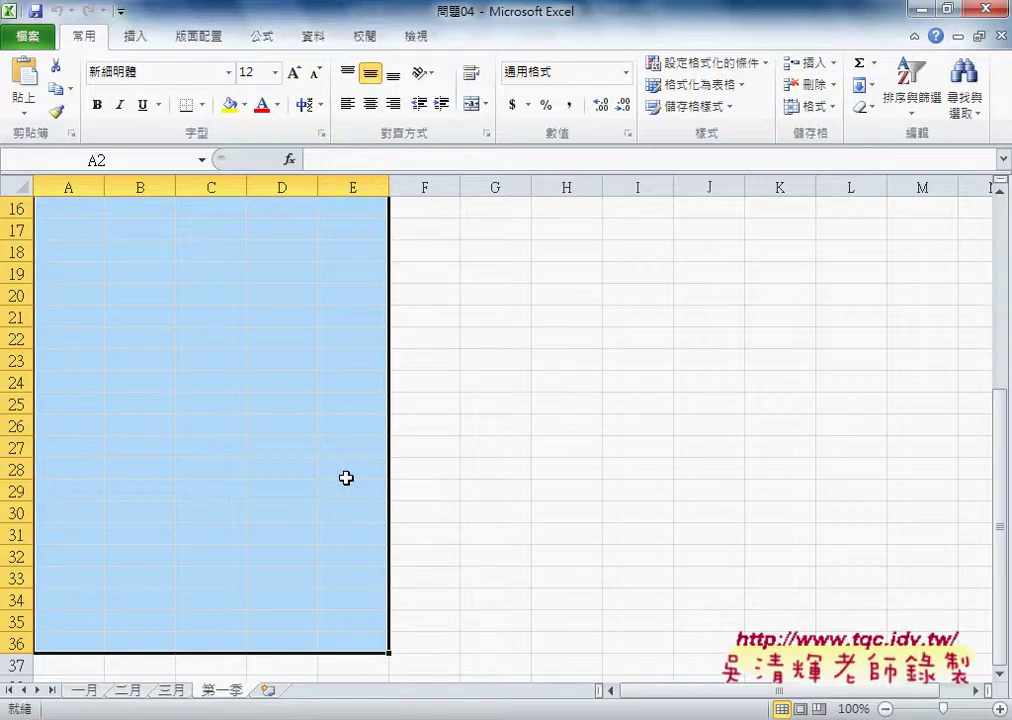
scroll(346, 478, up, 5)
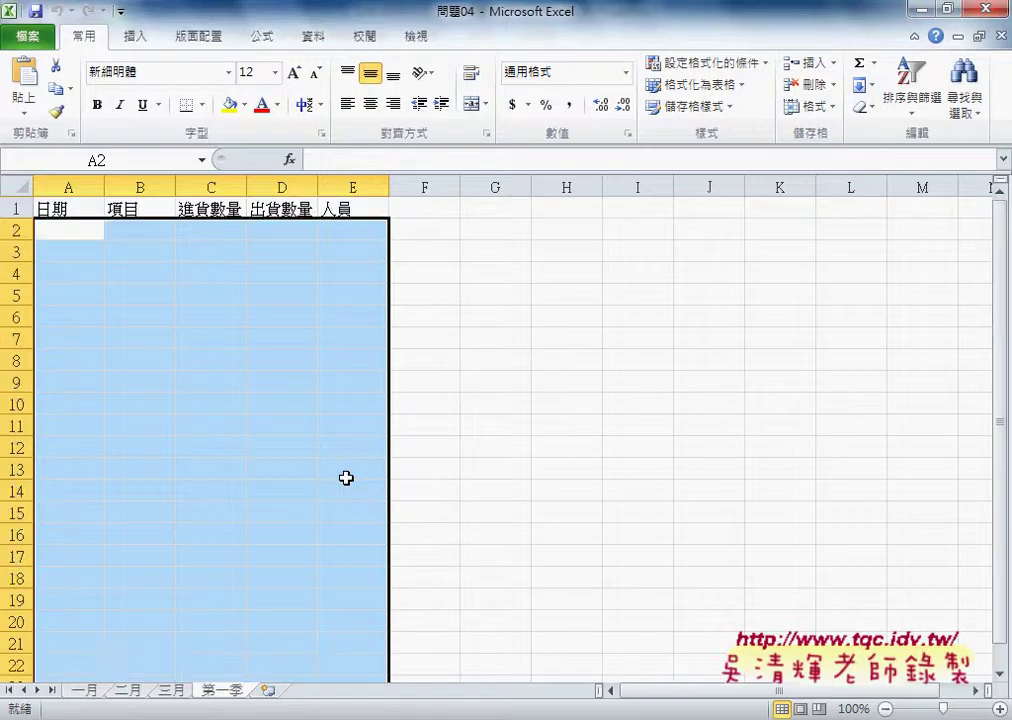
click(84, 694)
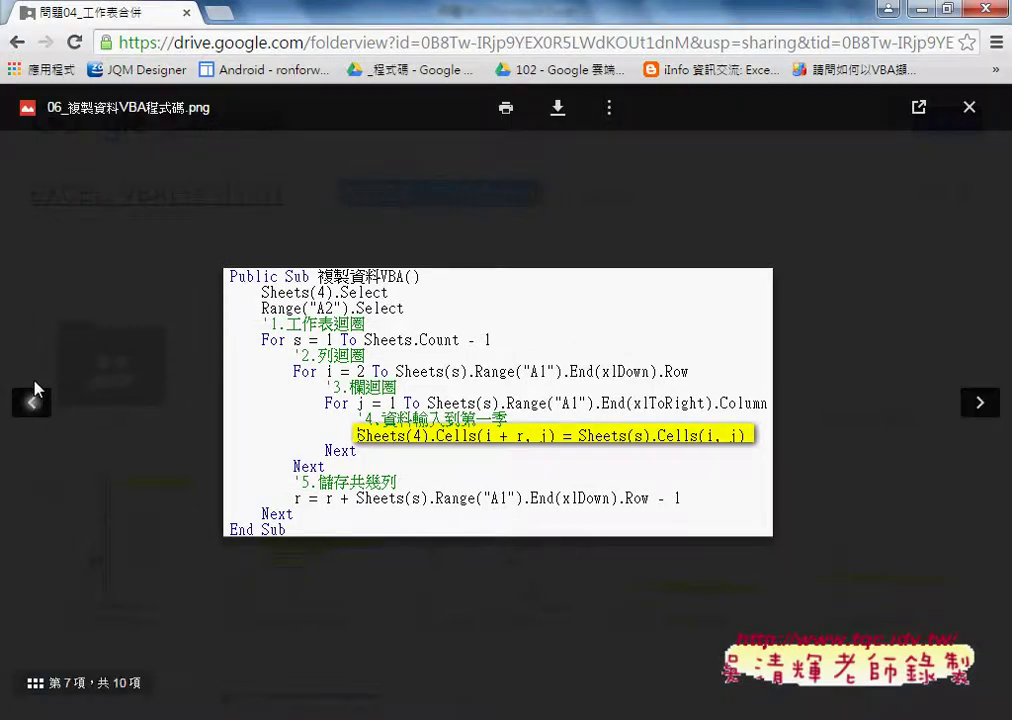
click(32, 402)
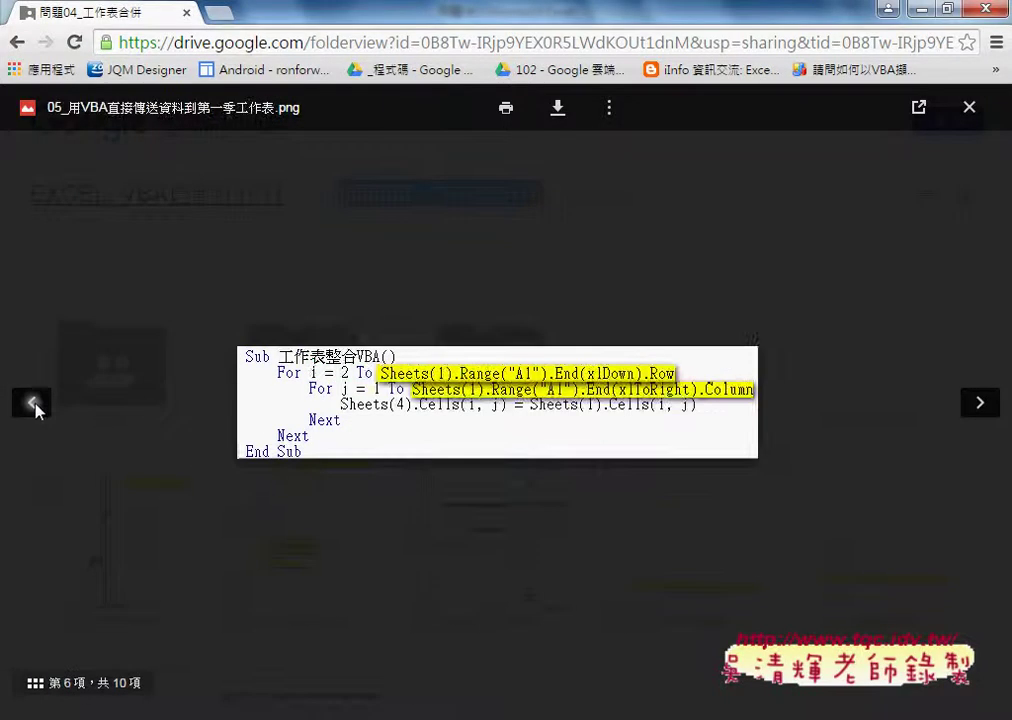
Page the Drive viewer back to the first sheet-merging code image, then return to Excel
click(32, 402)
click(32, 402)
click(32, 402)
click(32, 402)
click(33, 402)
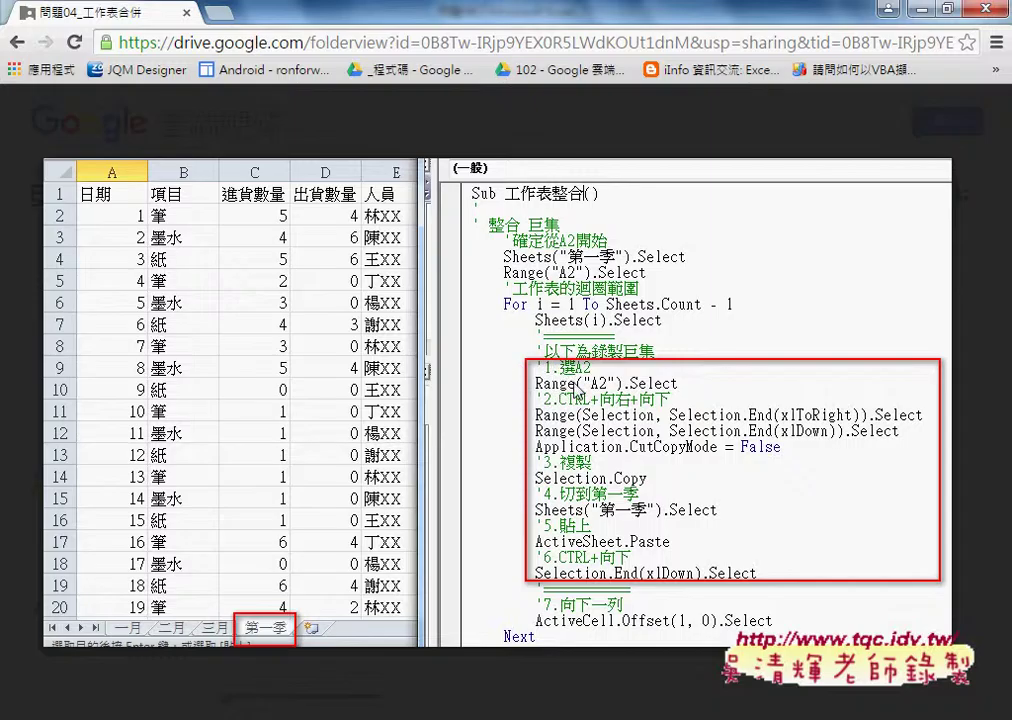
mouse_move(890, 150)
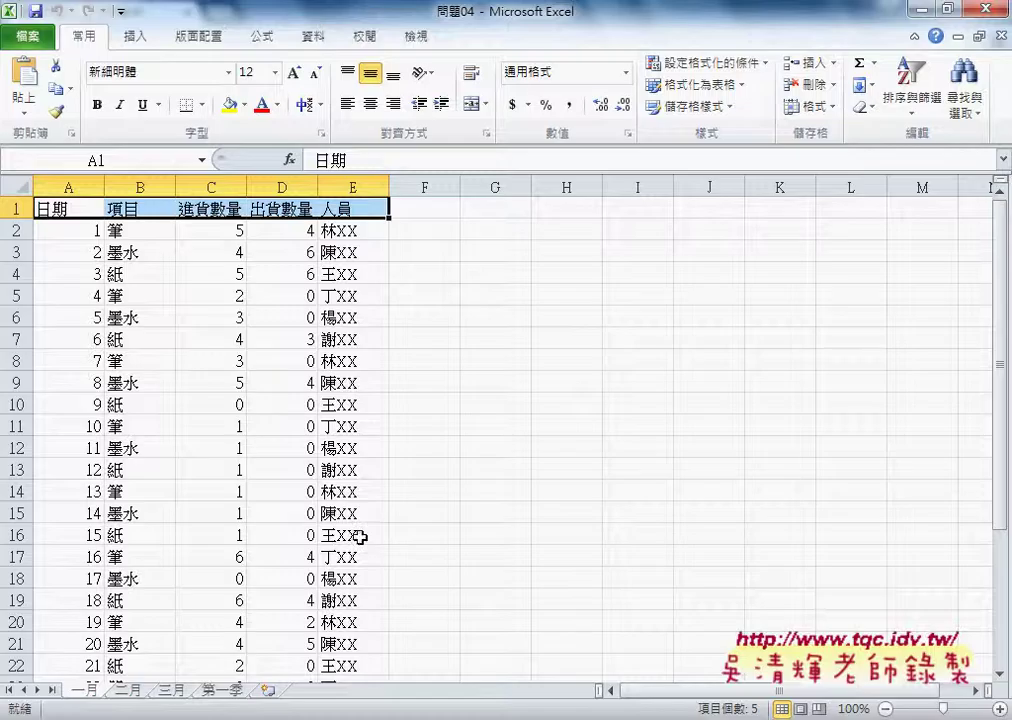
Turn on the 開發人員 tab through Customize Ribbon options and display it
click(121, 12)
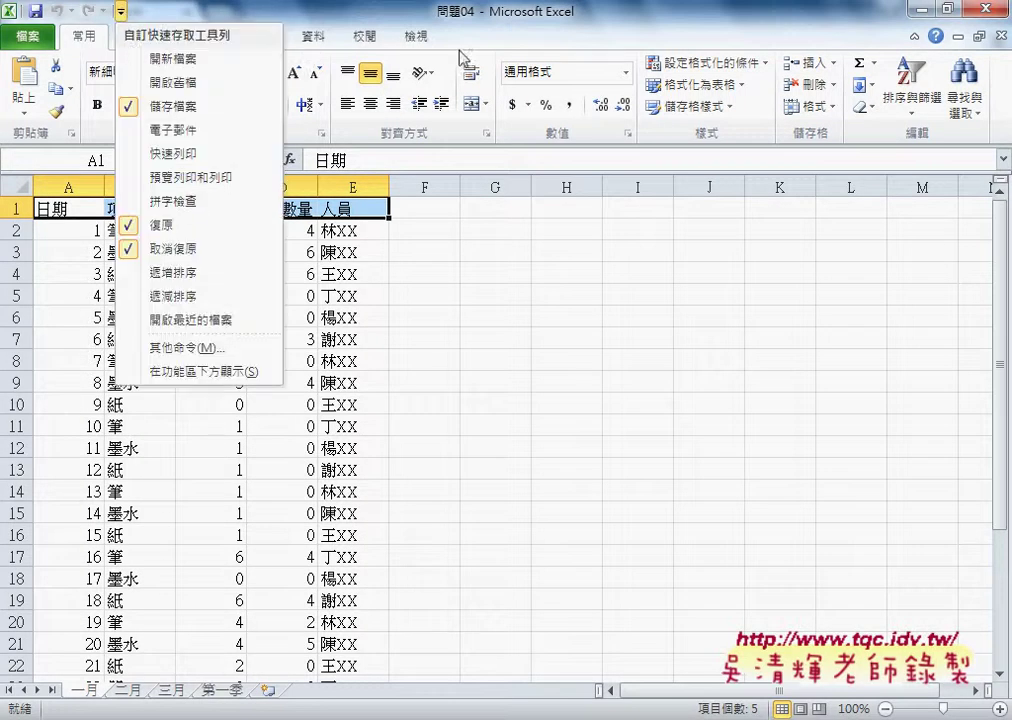
click(186, 349)
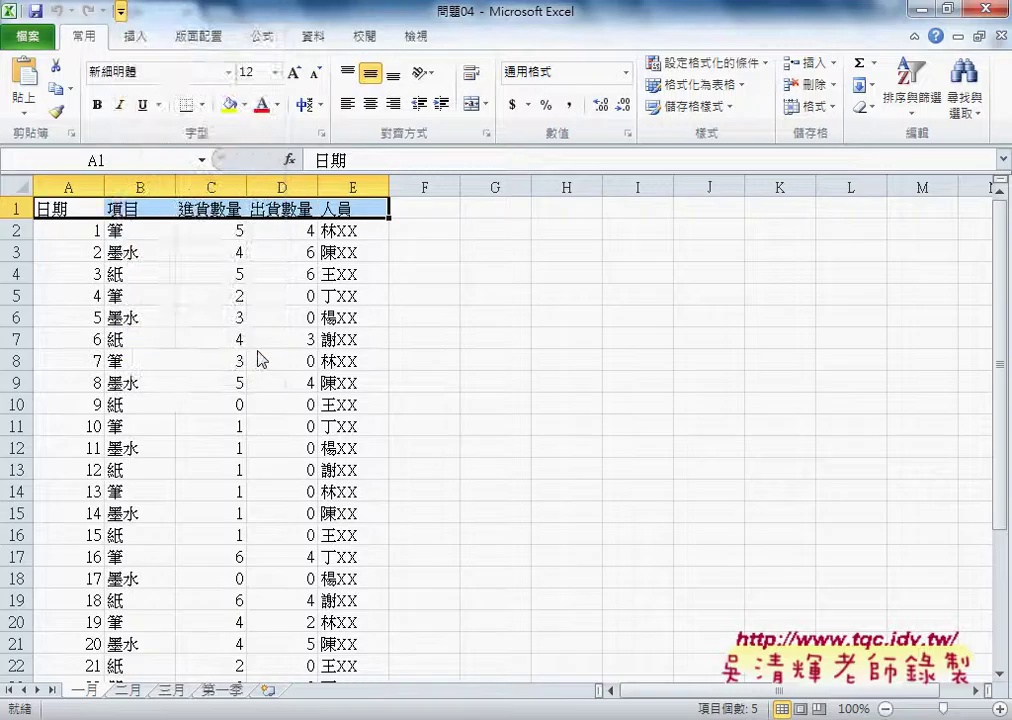
click(140, 233)
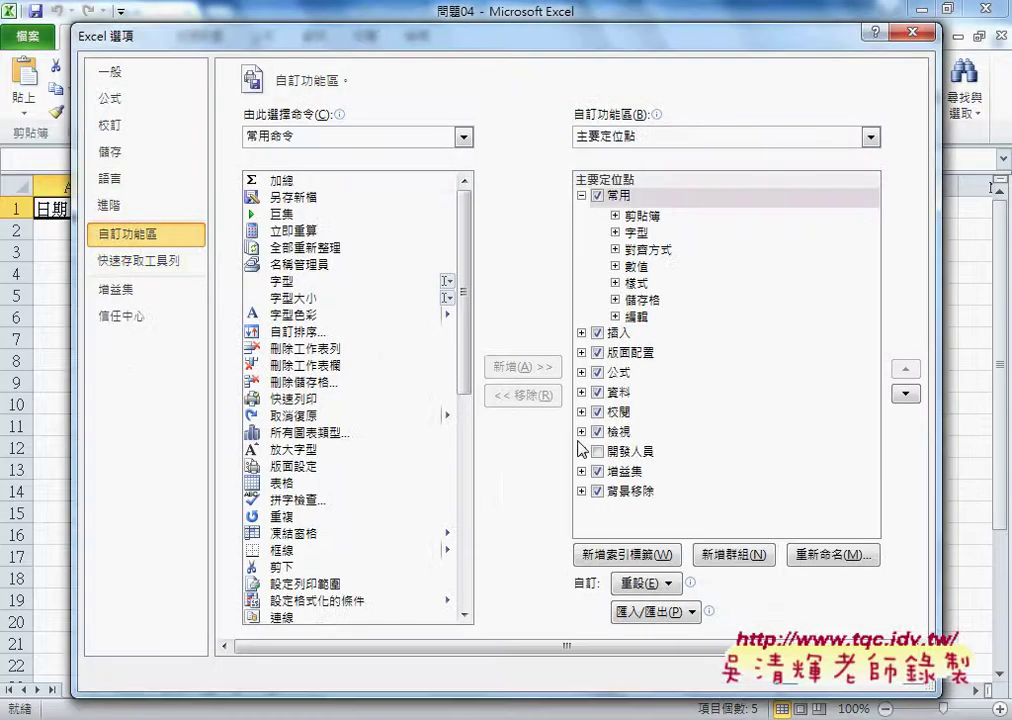
click(598, 451)
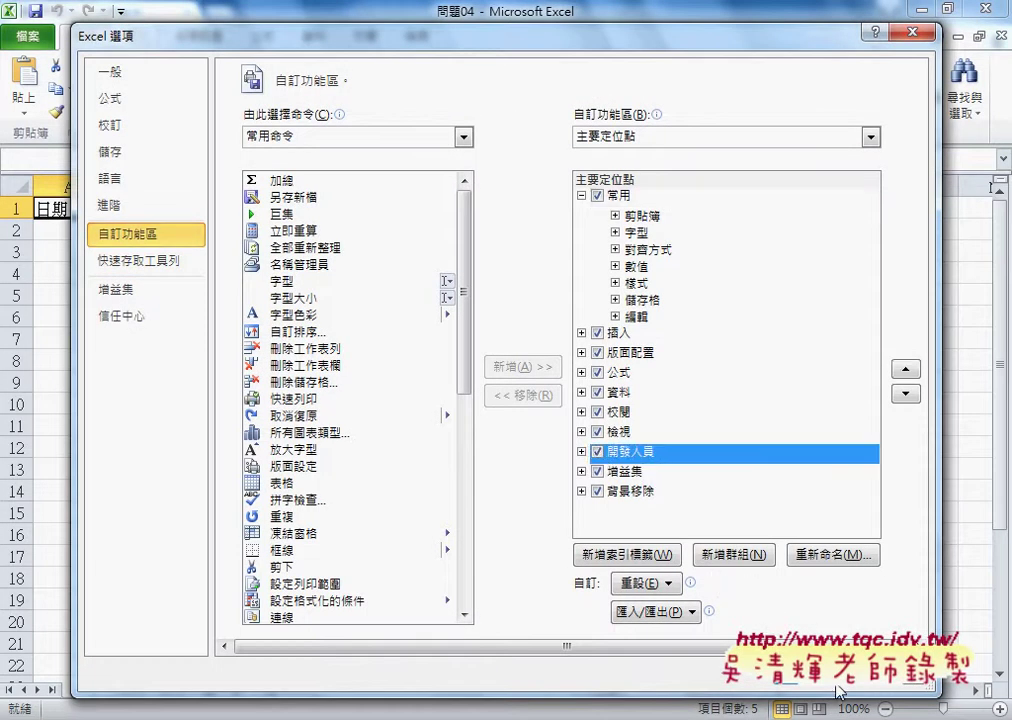
key(Return)
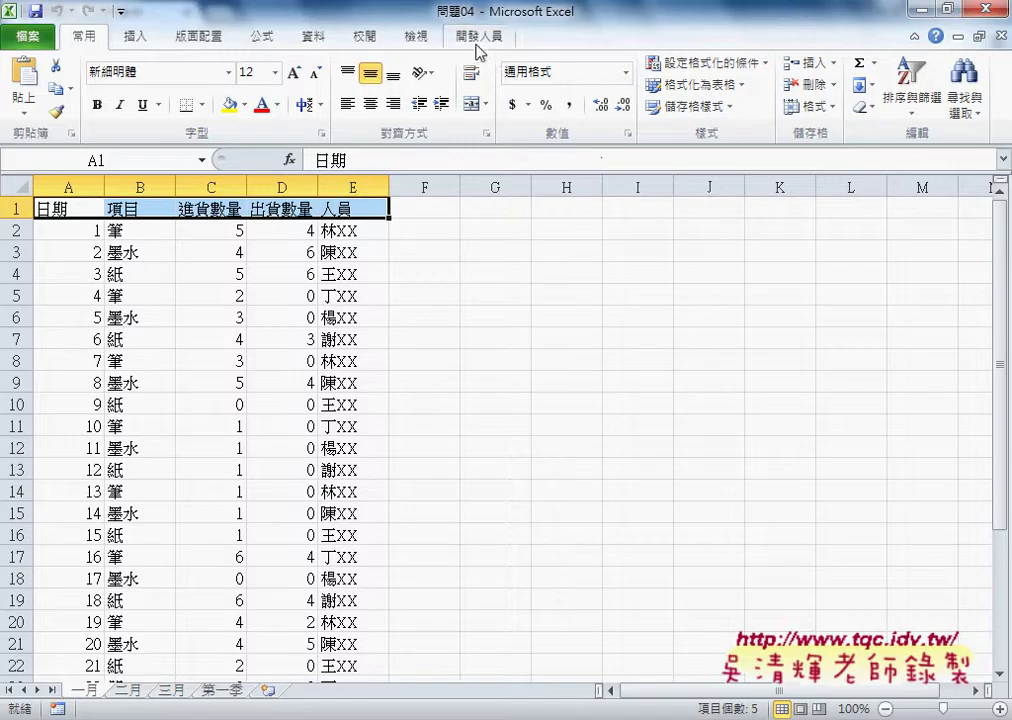
click(478, 54)
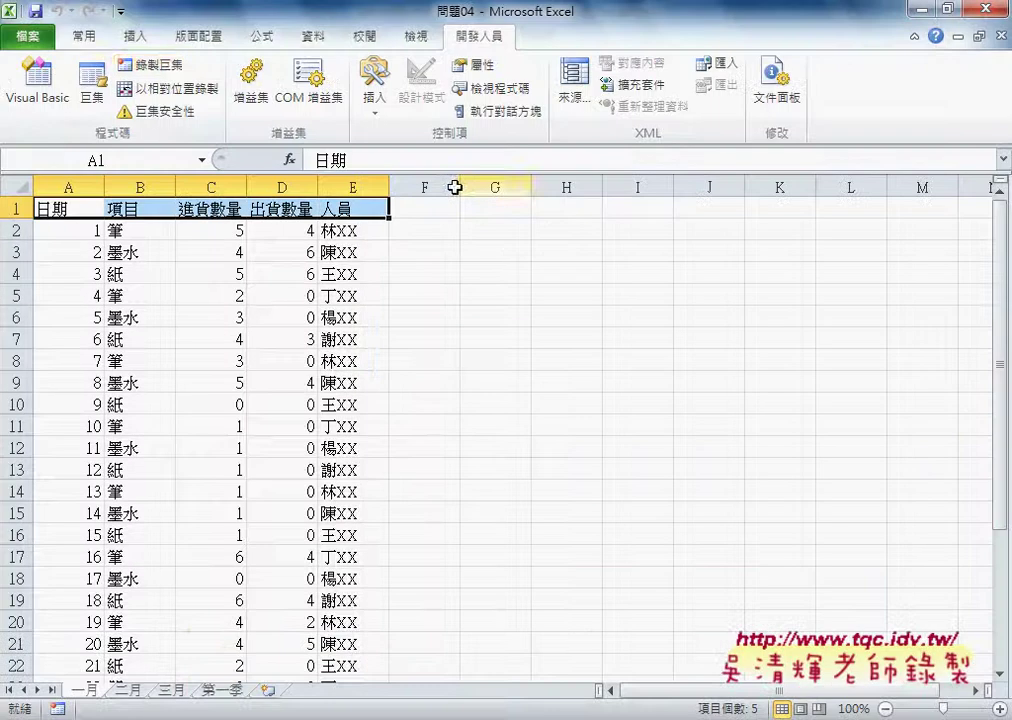
Open the 錄製巨集 dialog from the 開發人員 tab
click(155, 64)
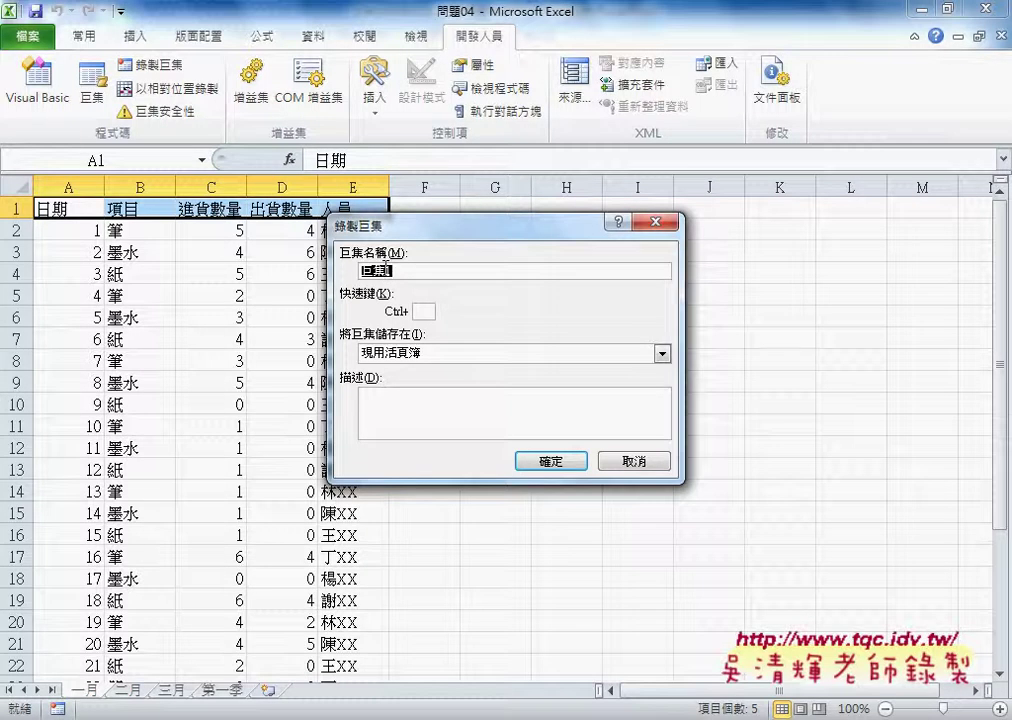
Name the macro 工作表整合, keeping storage in 現用活頁簿
text(公)
text(XX)
text(工作表)
text(整合)
key(Return)
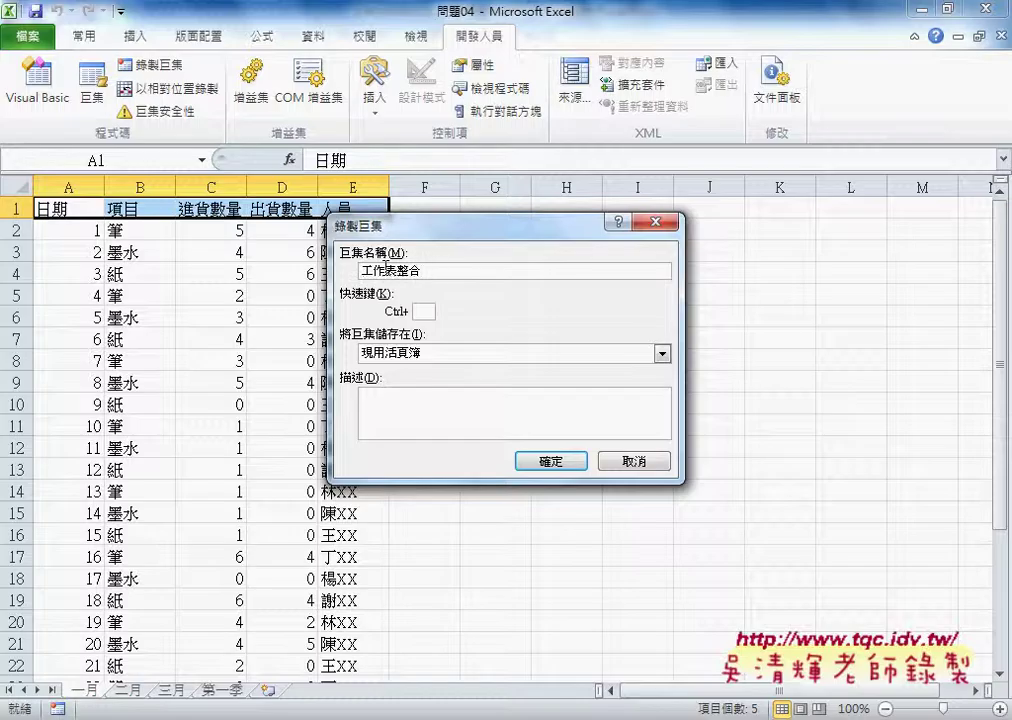